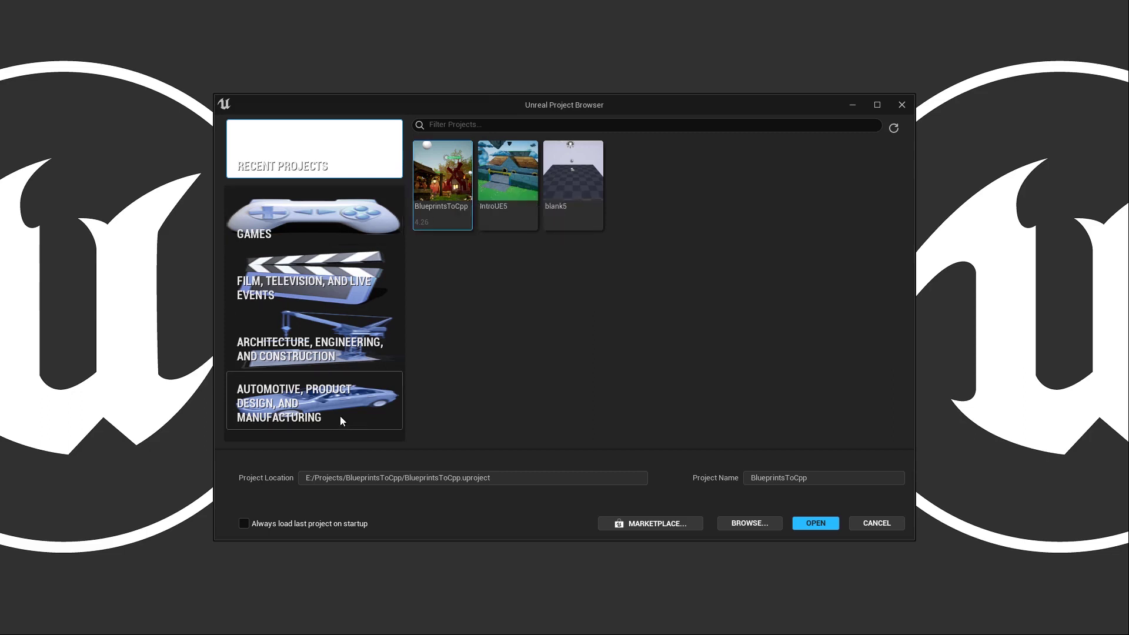
Step: Browse the Games templates and select the Virtual Reality template
click(332, 214)
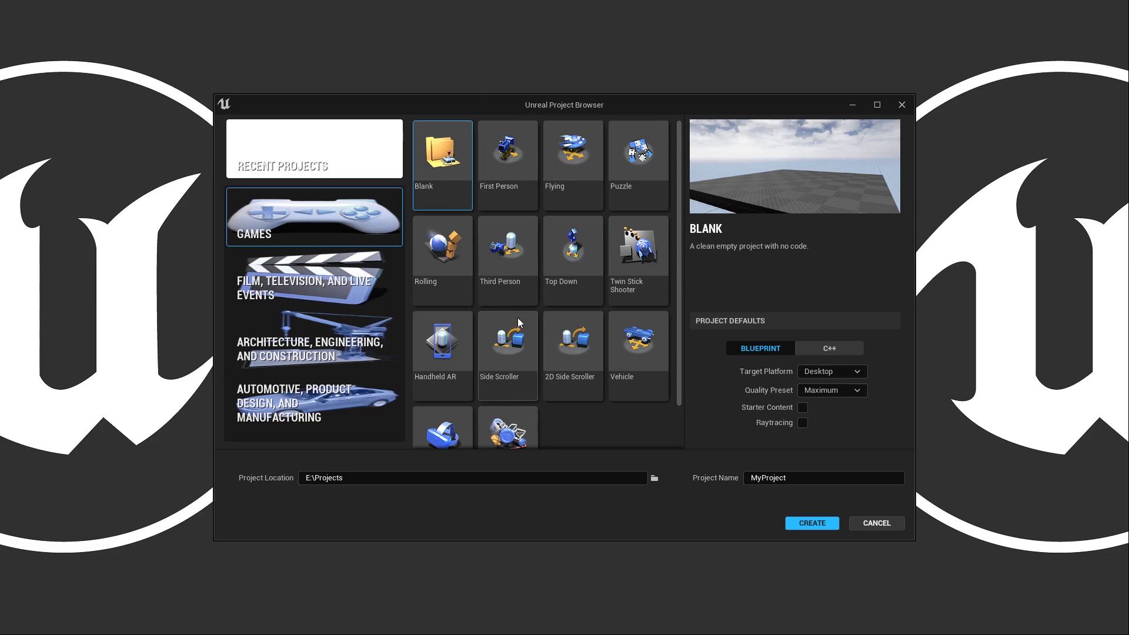
click(448, 349)
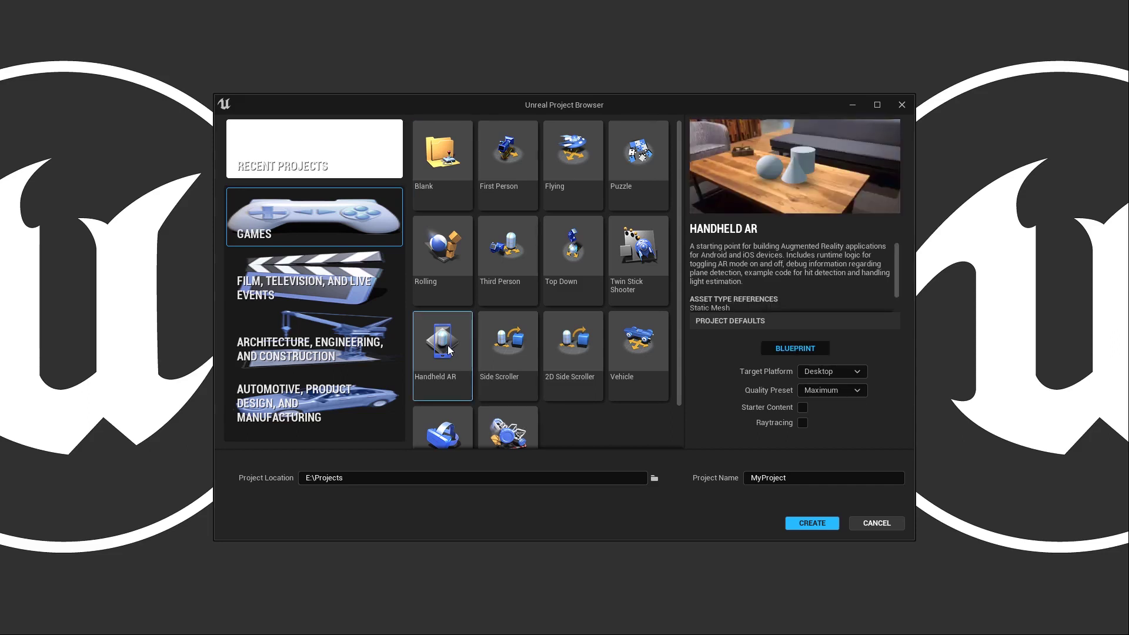
scroll(509, 349, down, 2)
click(433, 391)
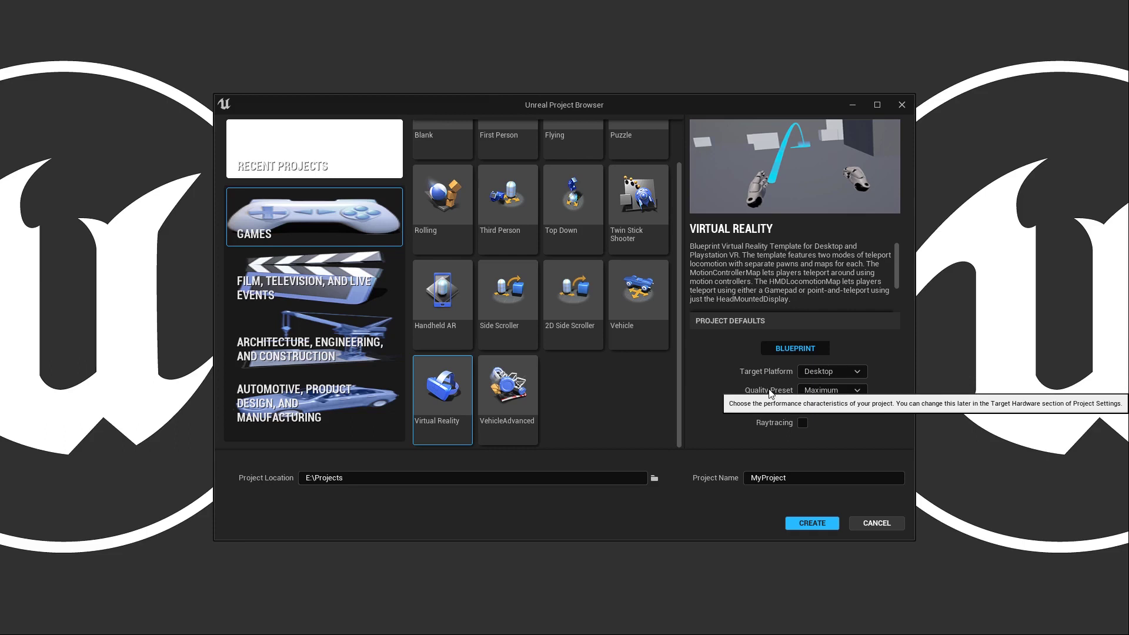
Step: Set Project Defaults to Mobile target platform and Scalable quality preset
click(831, 371)
click(827, 403)
click(824, 393)
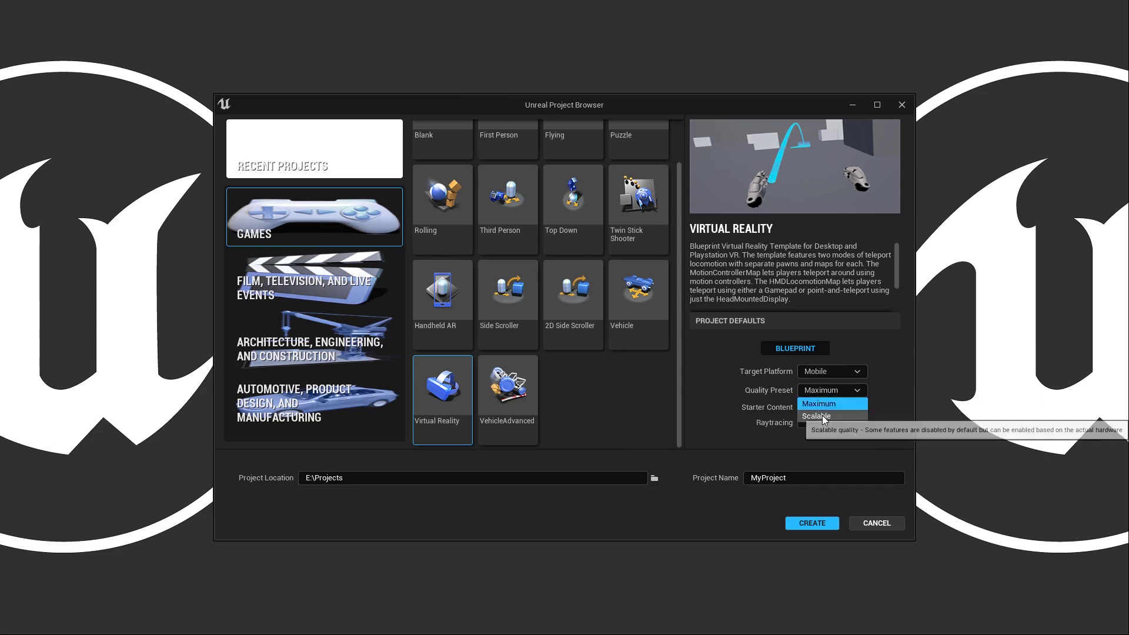
click(823, 414)
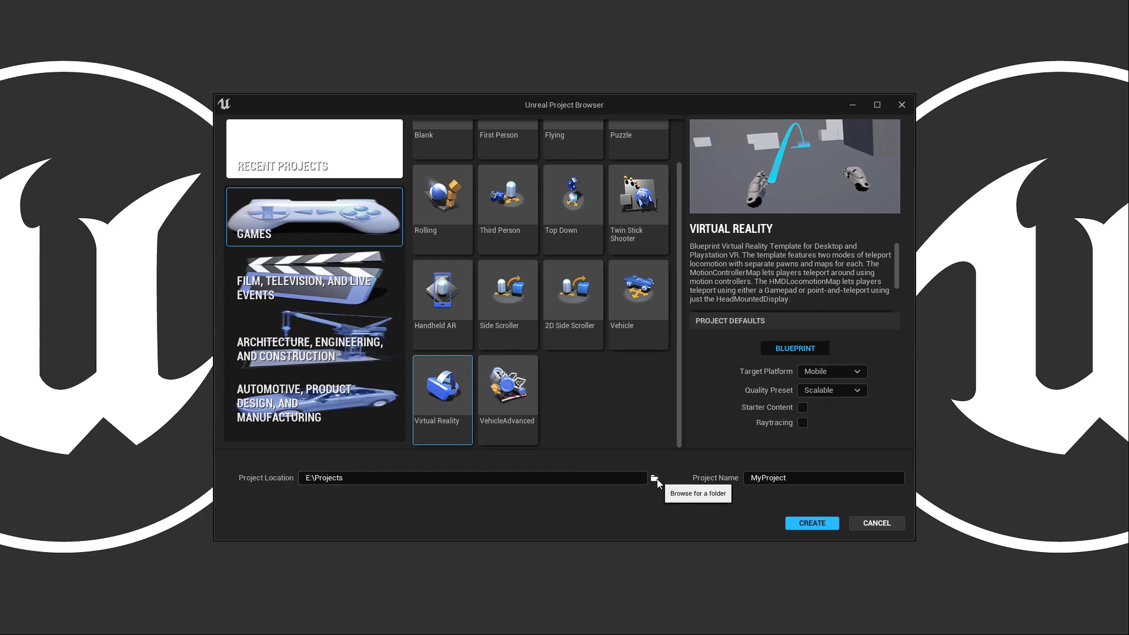
Step: Try project names '1', 'my pro' and '-', erasing each until the field is empty
drag(762, 478, 787, 478)
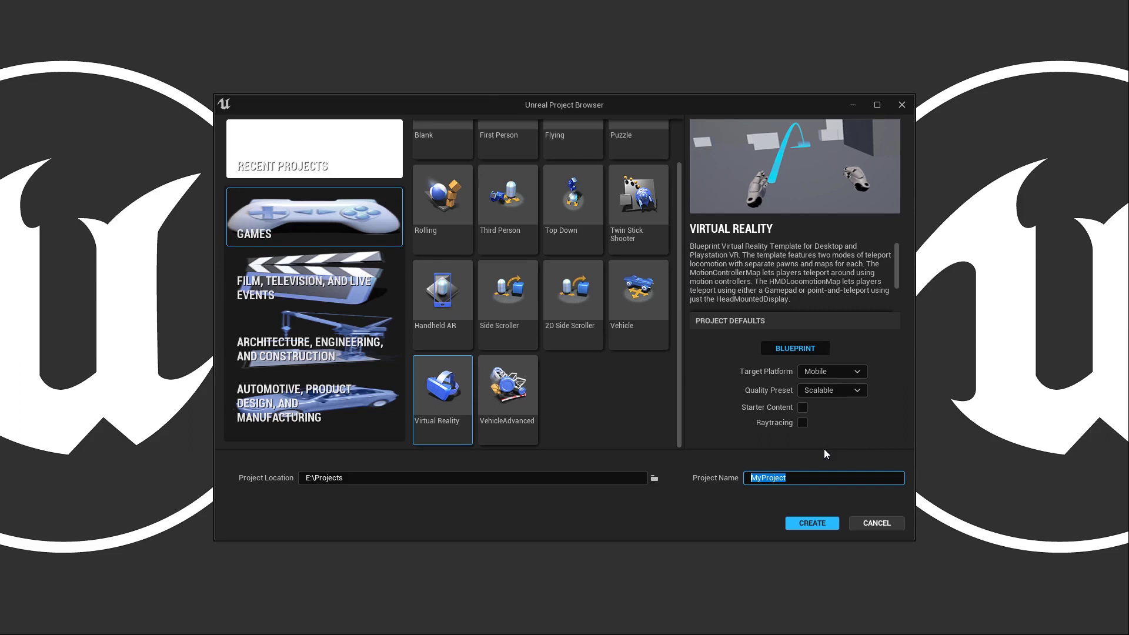
text(1)
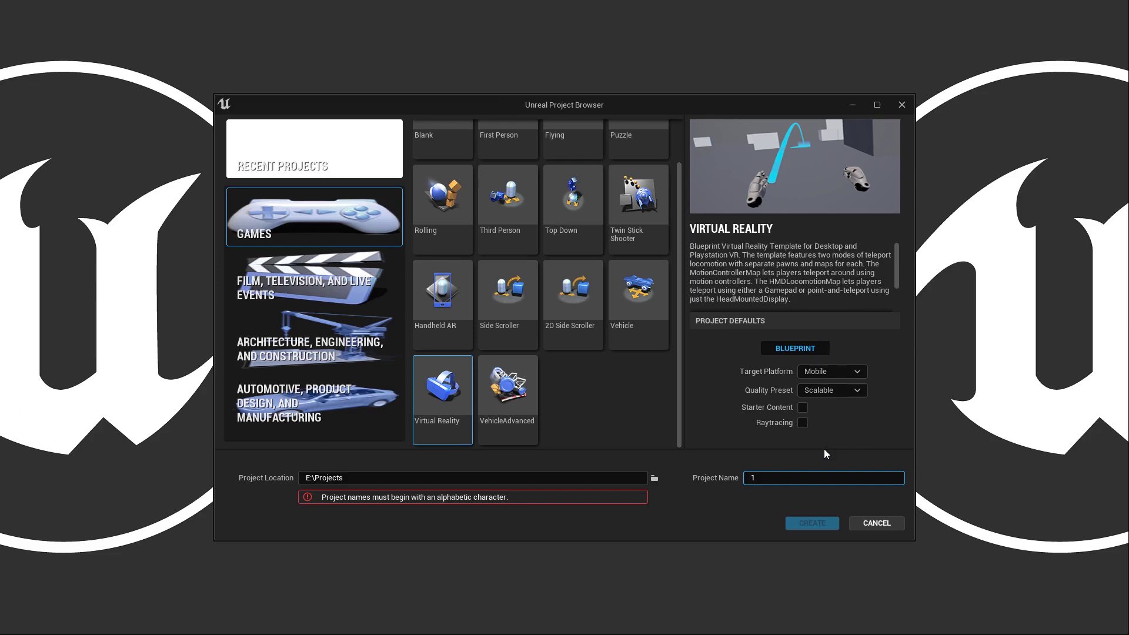
key(BackSpace)
text(my pro)
key(BackSpace)
key(BackSpace)
key(BackSpace)
key(BackSpace)
key(BackSpace)
key(BackSpace)
text(-)
key(BackSpace)
key(BackSpace)
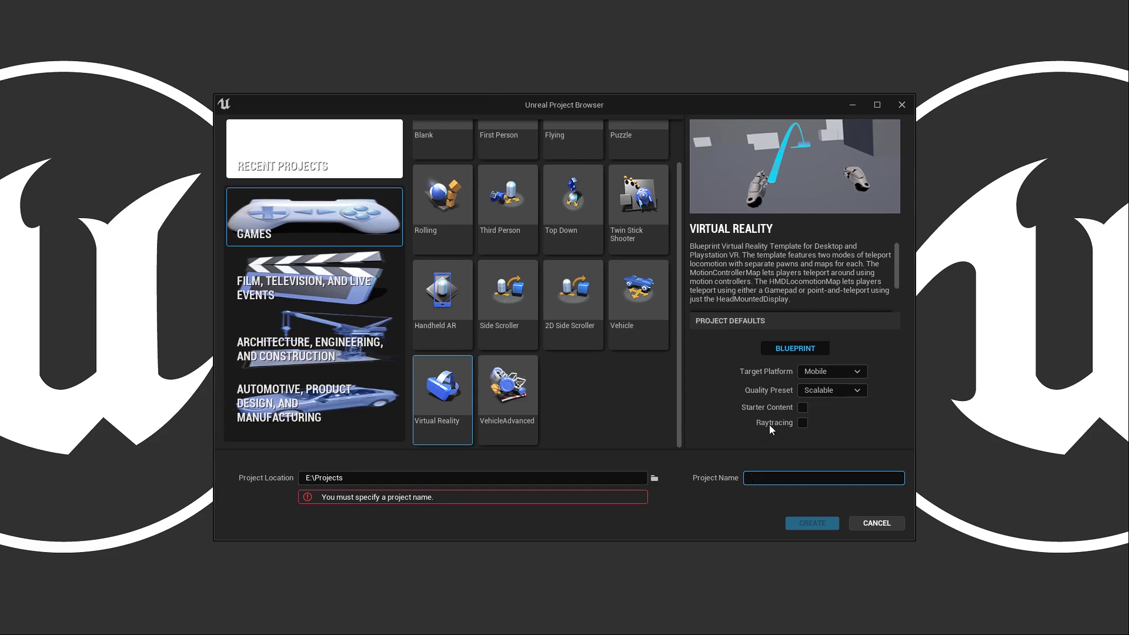
Step: Select the Archvis template under Architecture, Engineering, and Construction and enter project name 'IntroUE%'
click(301, 340)
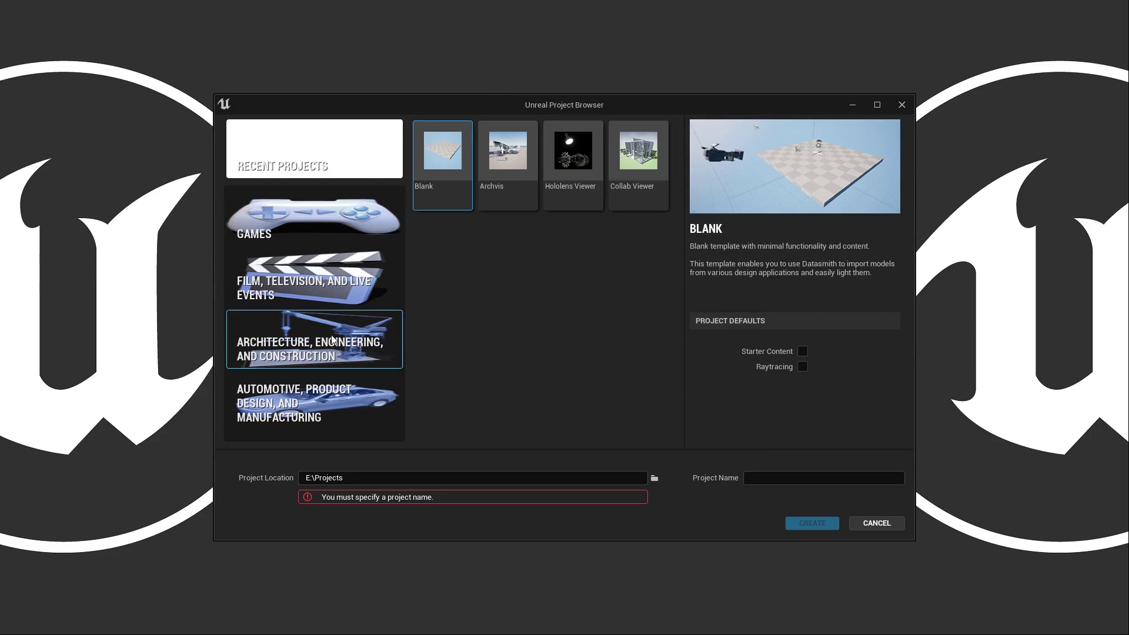
click(504, 148)
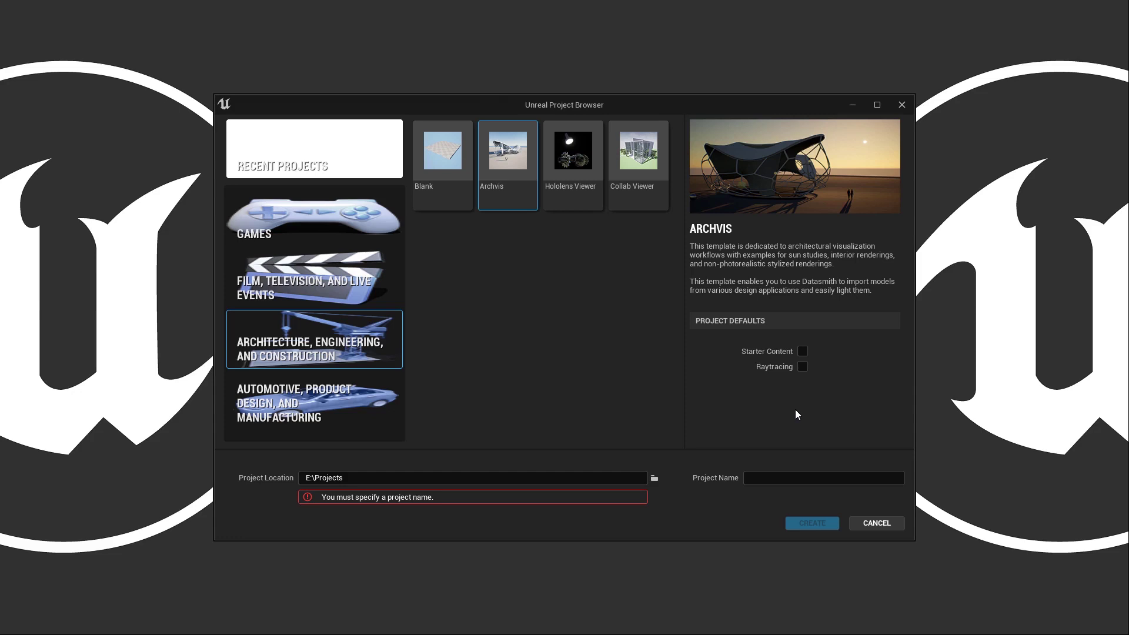
click(798, 478)
text(IntroUE%)
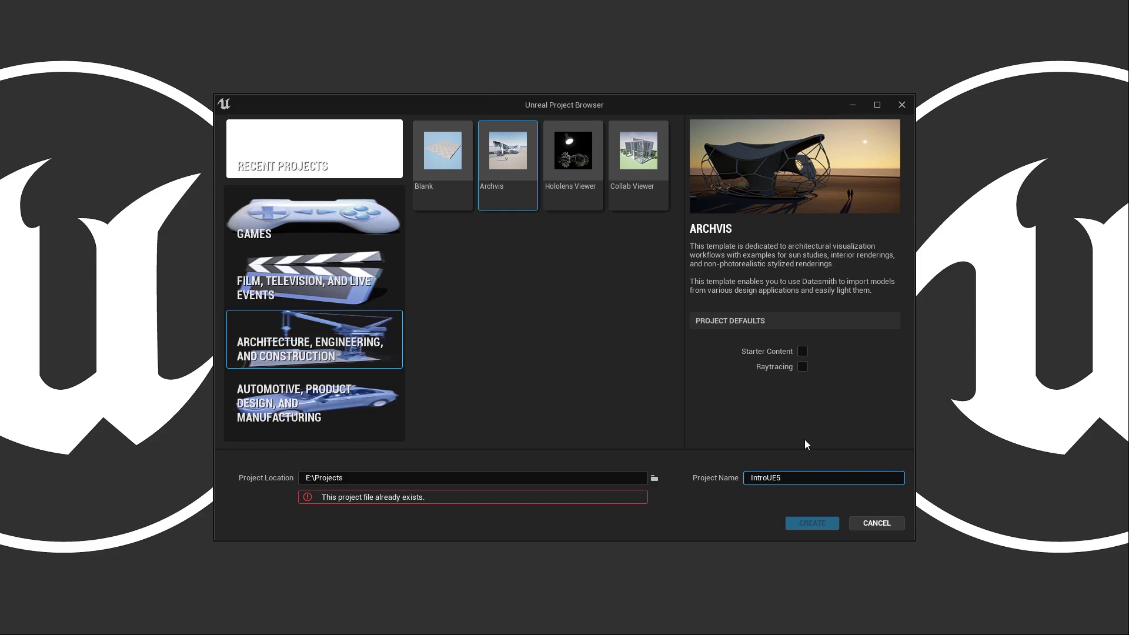
Step: Check recent projects, reselect Archvis, and trim the project name to Intro
click(269, 147)
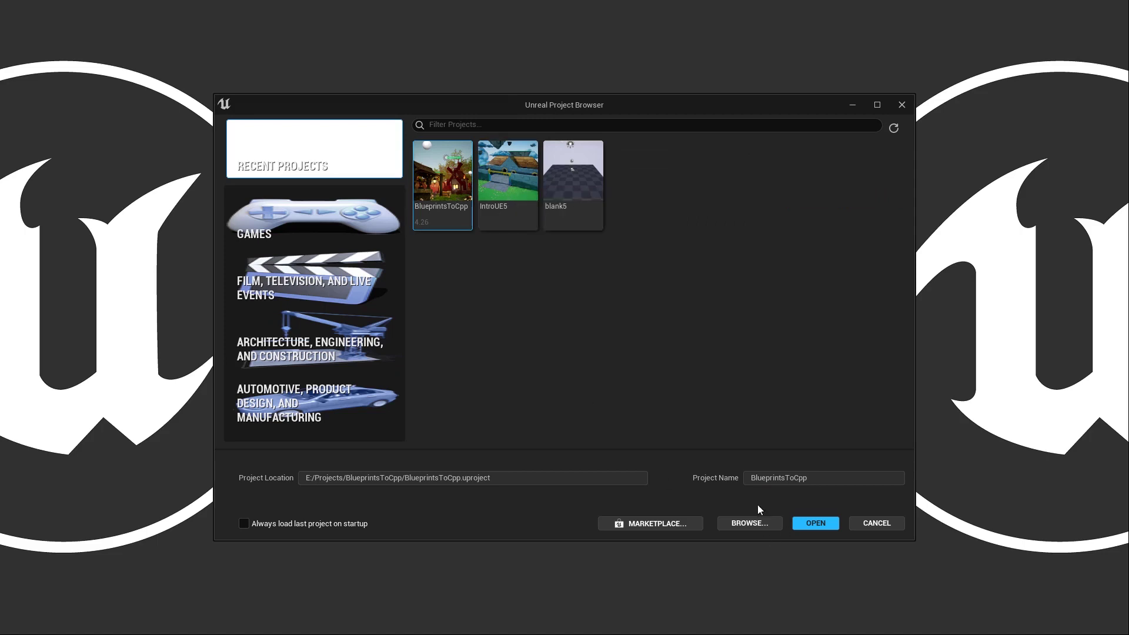
click(385, 344)
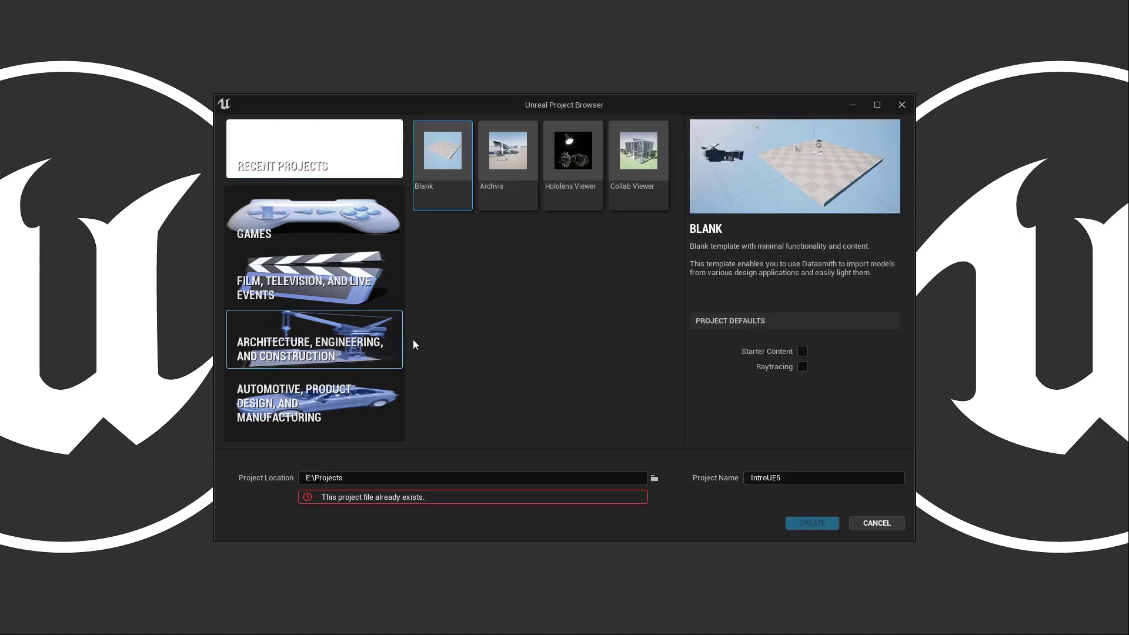
click(509, 156)
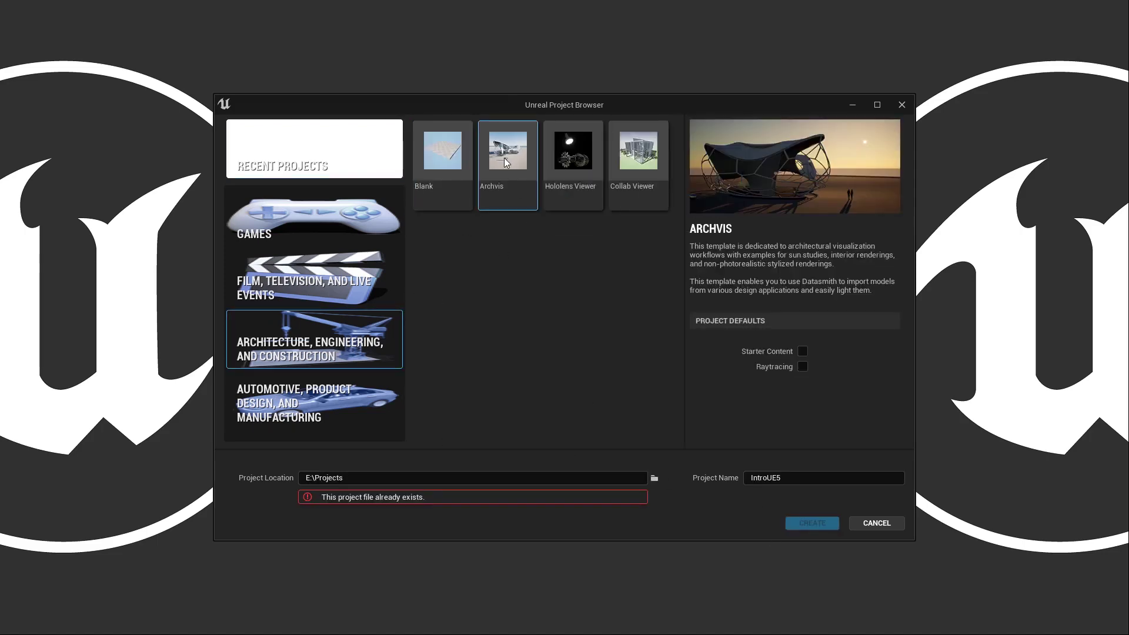
key(BackSpace)
key(BackSpace)
key(BackSpace)
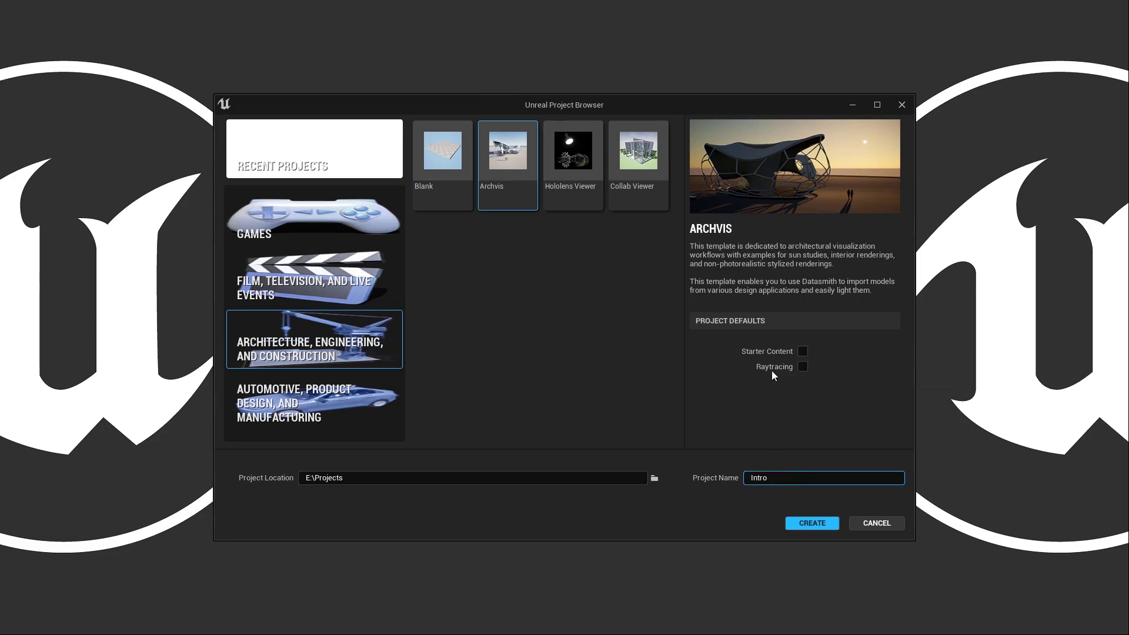
Step: Create the Intro project and dismiss the New plugins notification once the editor loads
click(819, 525)
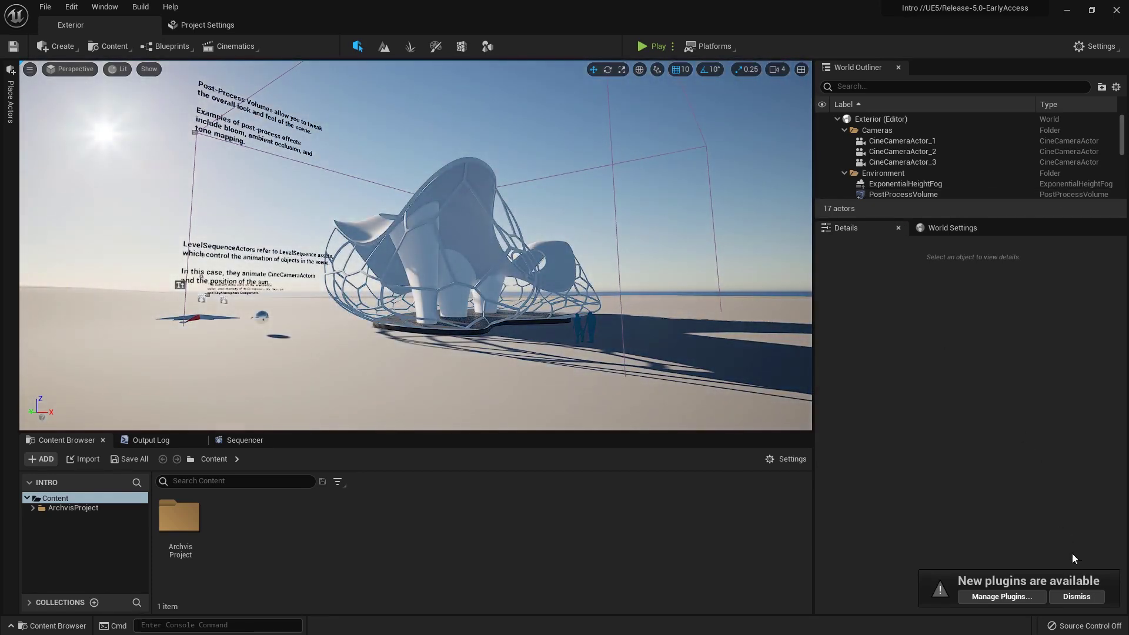
click(1076, 599)
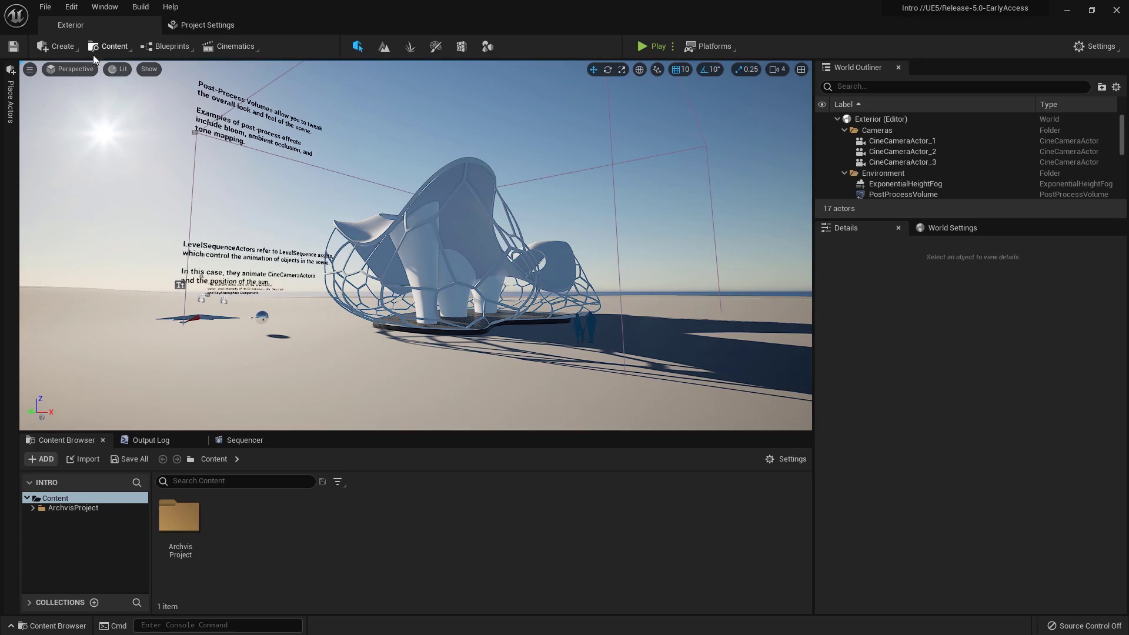
Step: In Project Settings, change Target Hardware quality from Maximum to Scalable
click(73, 9)
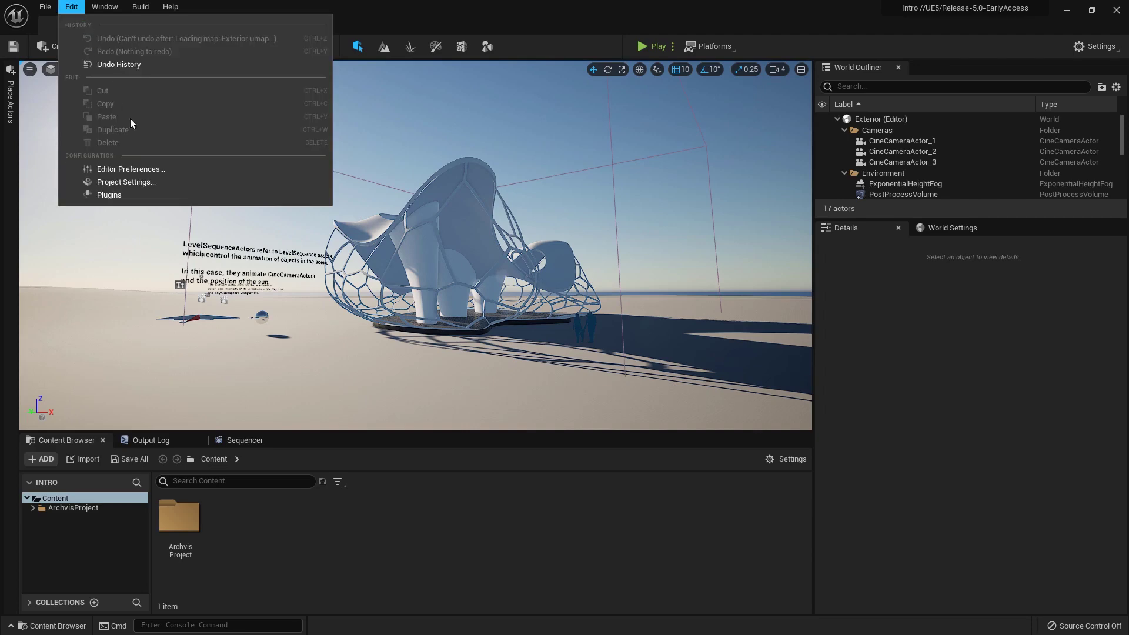
click(136, 182)
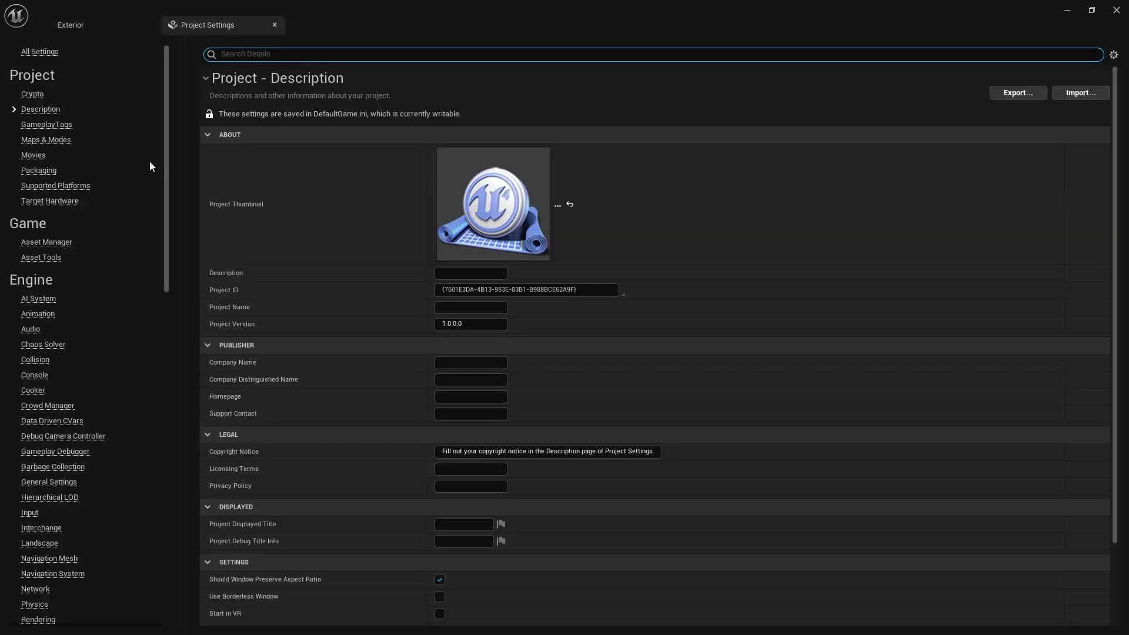
click(68, 206)
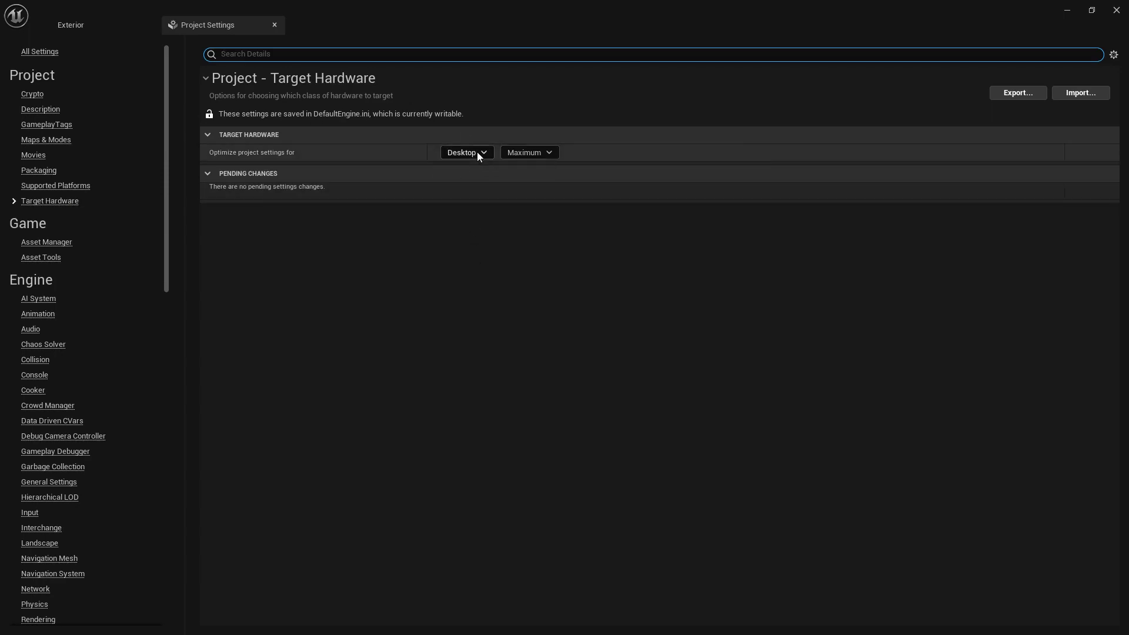
click(529, 154)
click(528, 178)
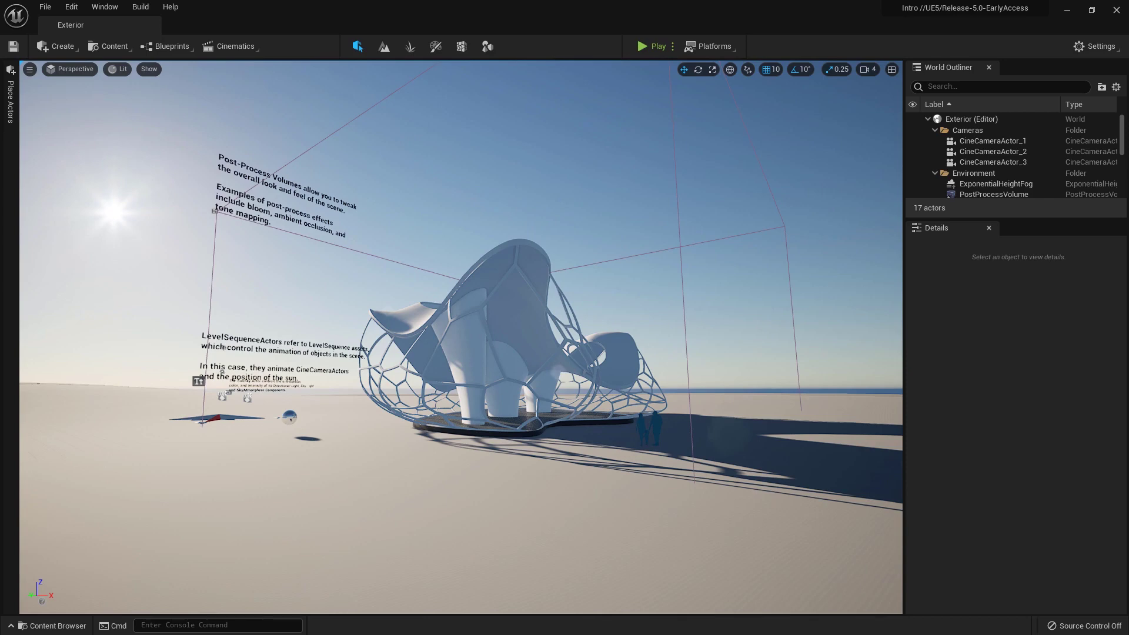
click(105, 7)
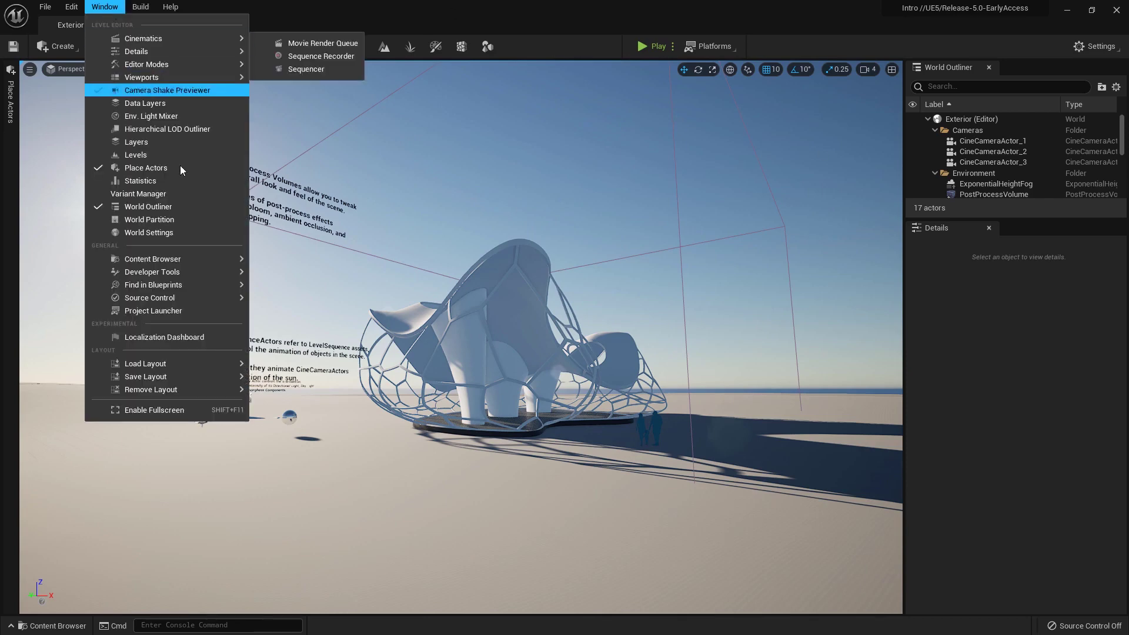
mouse_move(208, 365)
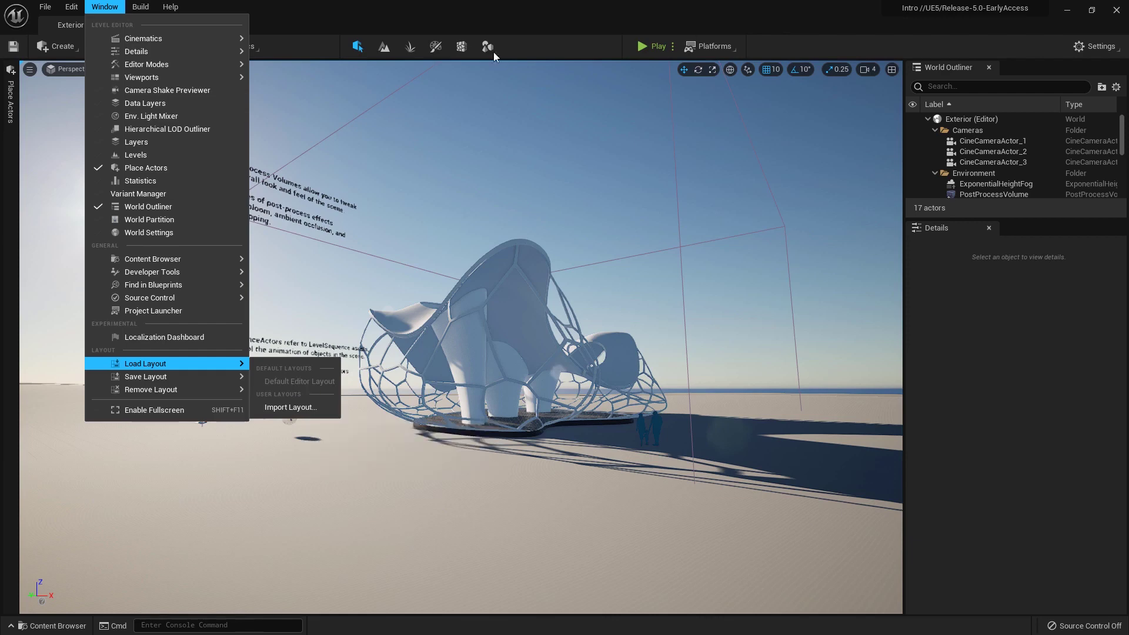
click(510, 12)
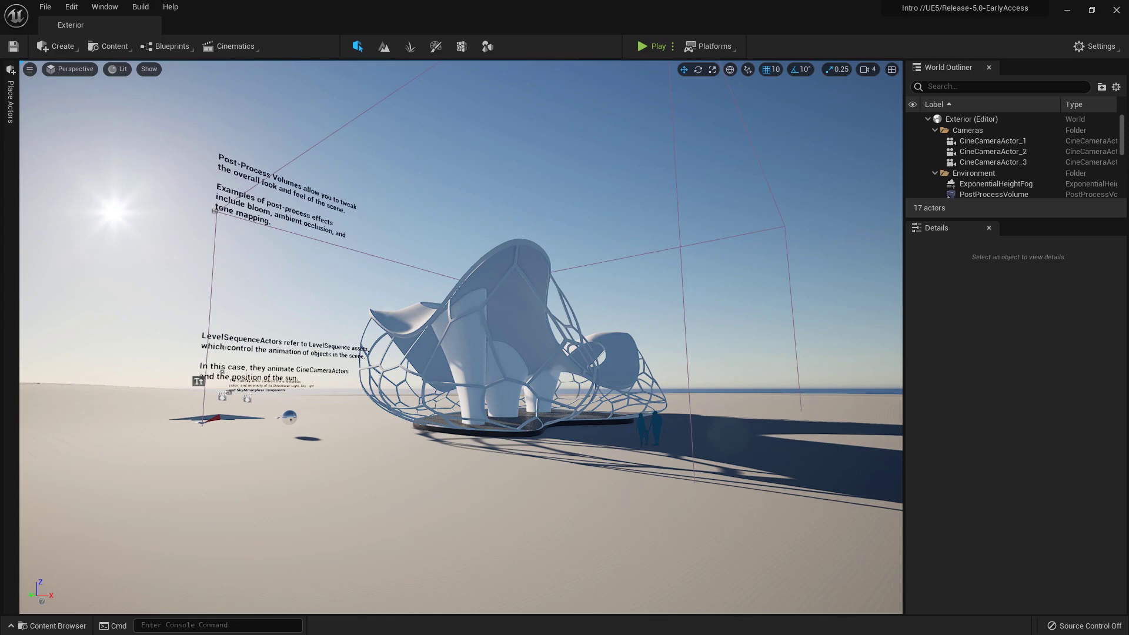
Step: Open Content Browser 1, dock it below the viewport, and drag the splitter to resize it
click(108, 48)
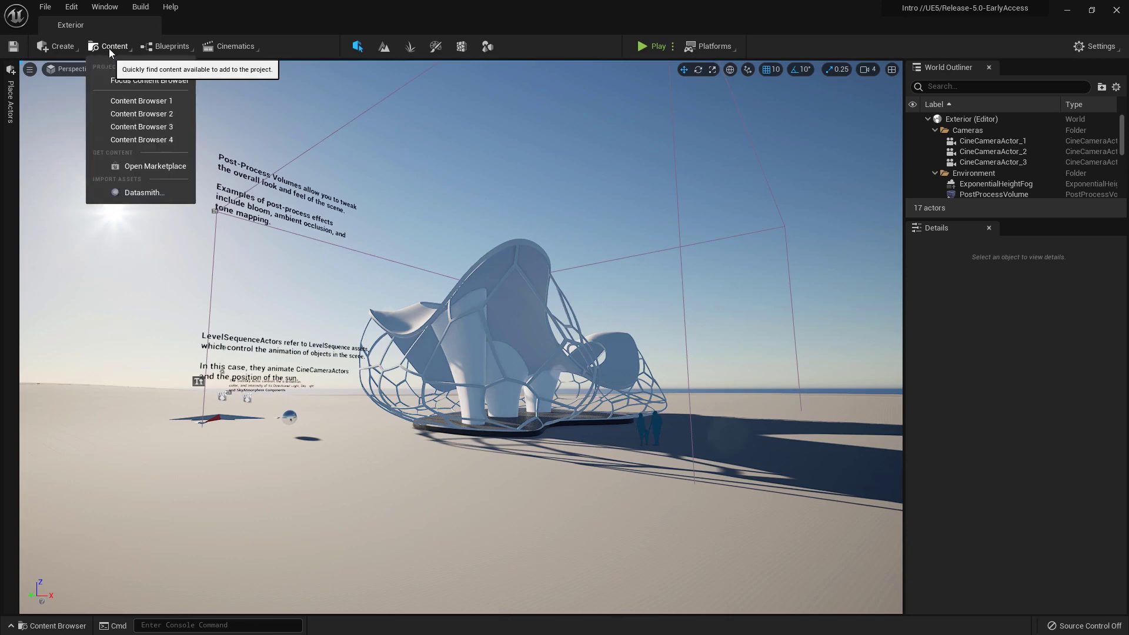
click(130, 103)
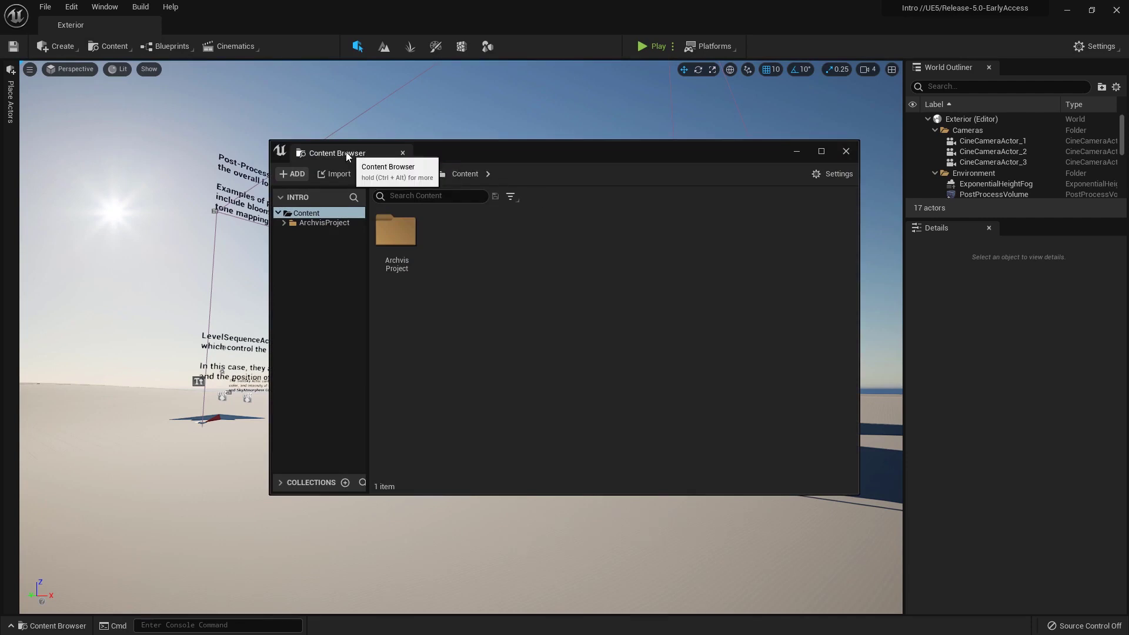
drag(331, 169, 308, 559)
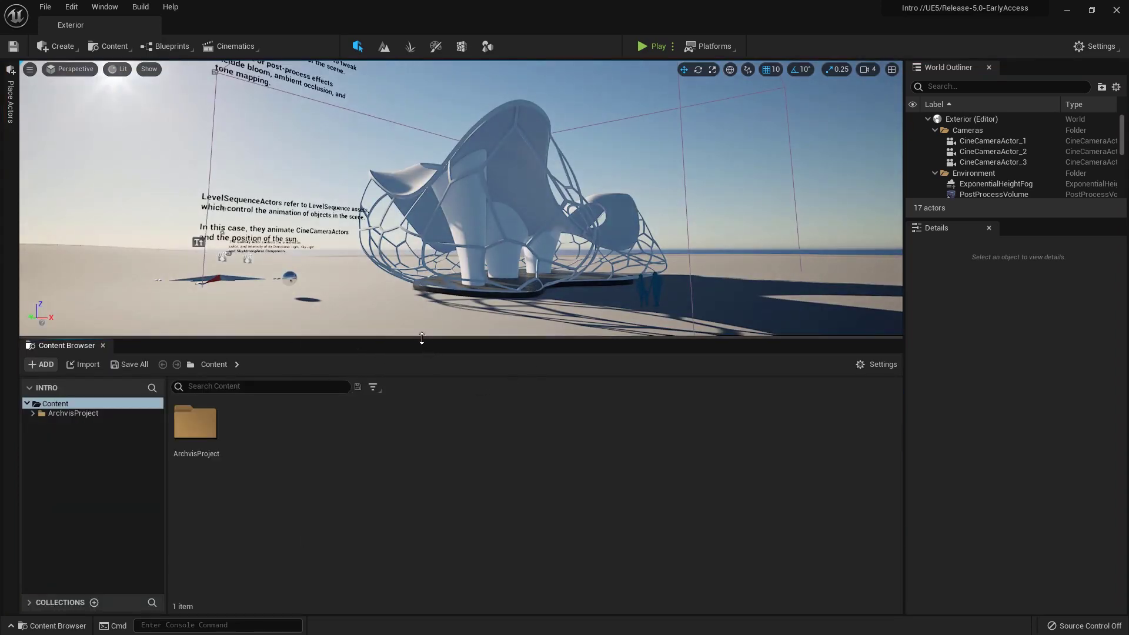
drag(422, 338, 405, 424)
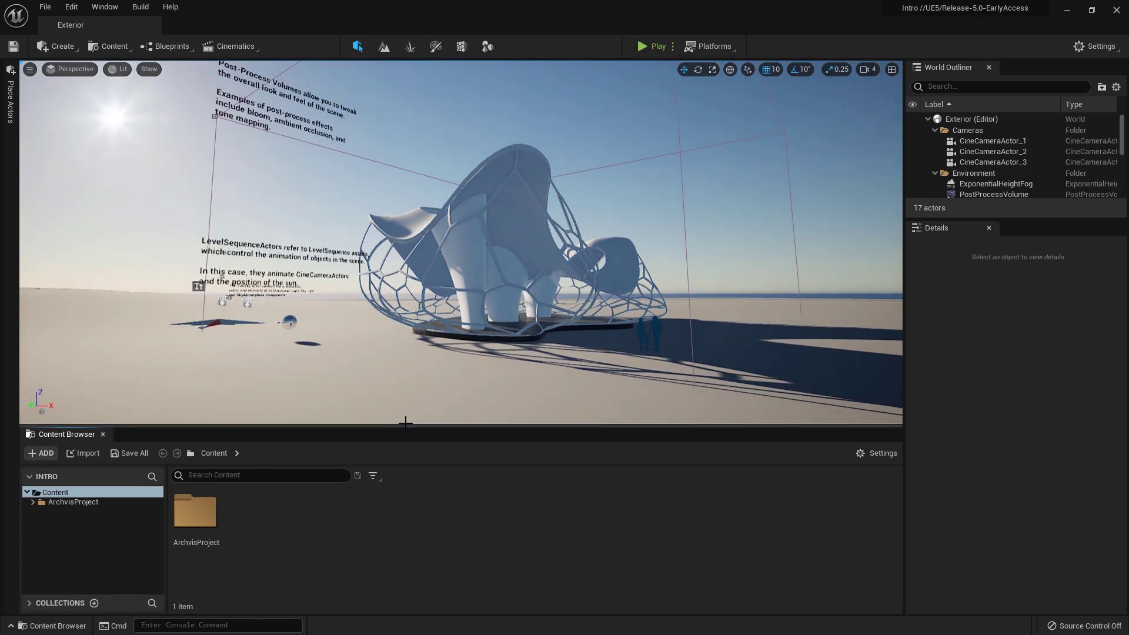